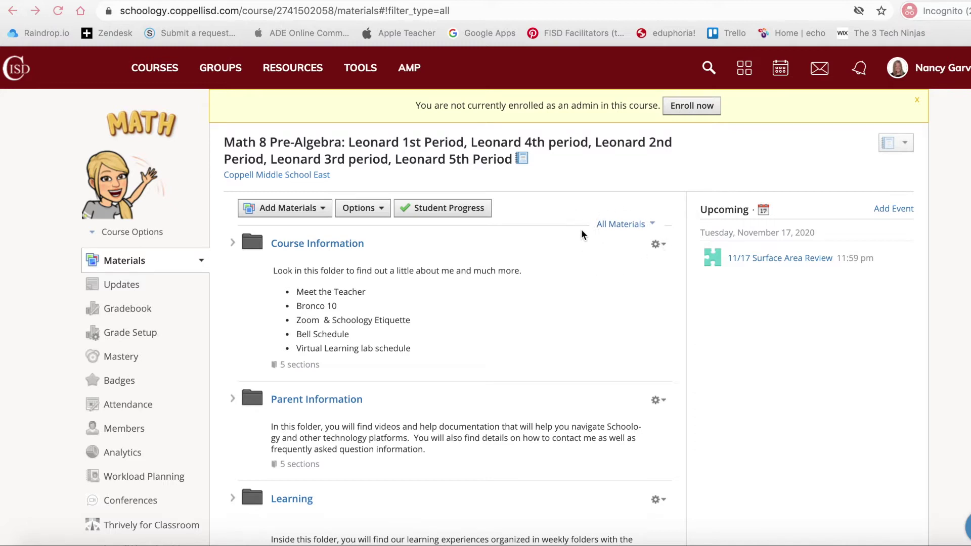
Step: Switch the Materials filter from All Materials to Assignments to list the individual assignments
{"action": "left_click", "coordinate": [642, 228]}
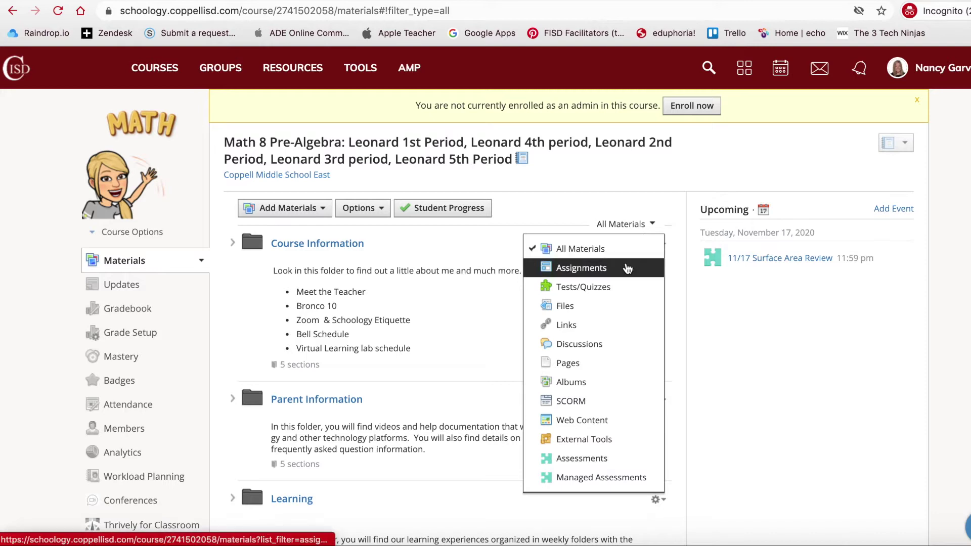
{"action": "left_click", "coordinate": [581, 268]}
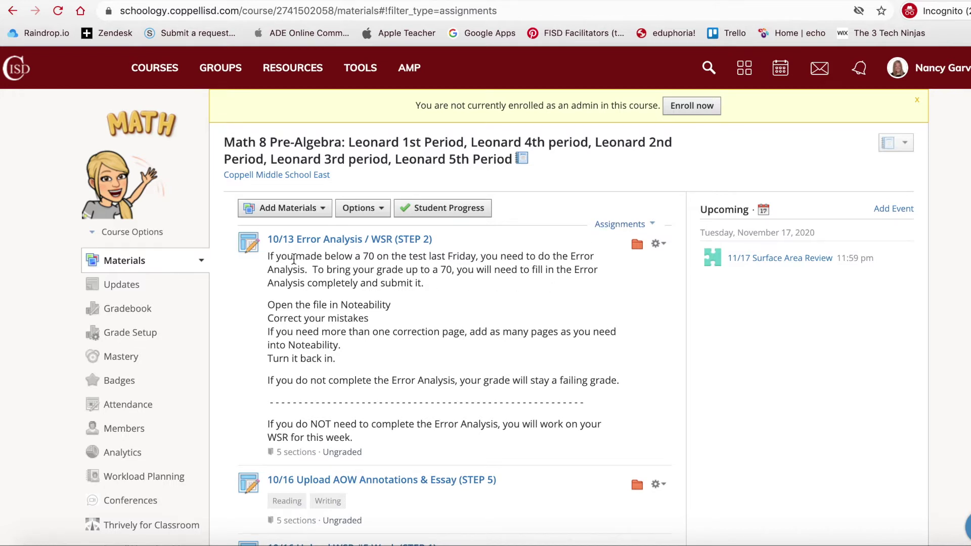
{"action": "scroll", "coordinate": [283, 256], "scroll_direction": "down", "scroll_amount": 5}
Step: Browse the Assignments list and open '11/20 Submit WSR #10 work (STEP 1)'
{"action": "scroll", "coordinate": [293, 258], "scroll_direction": "down", "scroll_amount": 7}
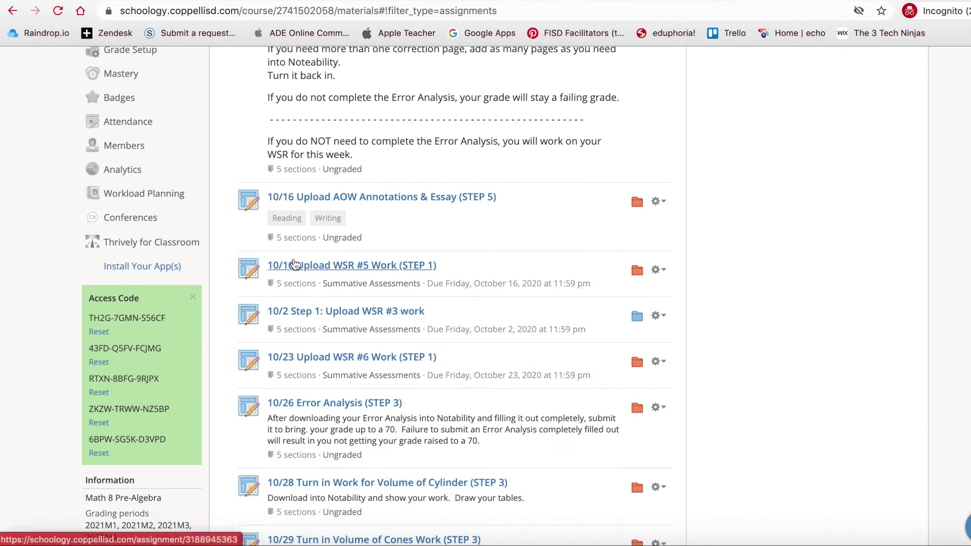
{"action": "scroll", "coordinate": [293, 259], "scroll_direction": "down", "scroll_amount": 10}
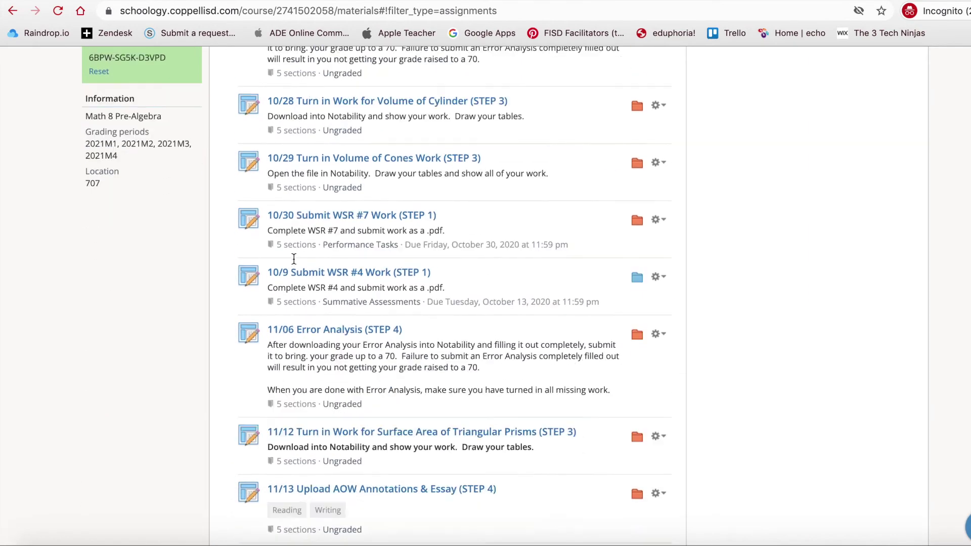
{"action": "scroll", "coordinate": [294, 272], "scroll_direction": "down", "scroll_amount": 20}
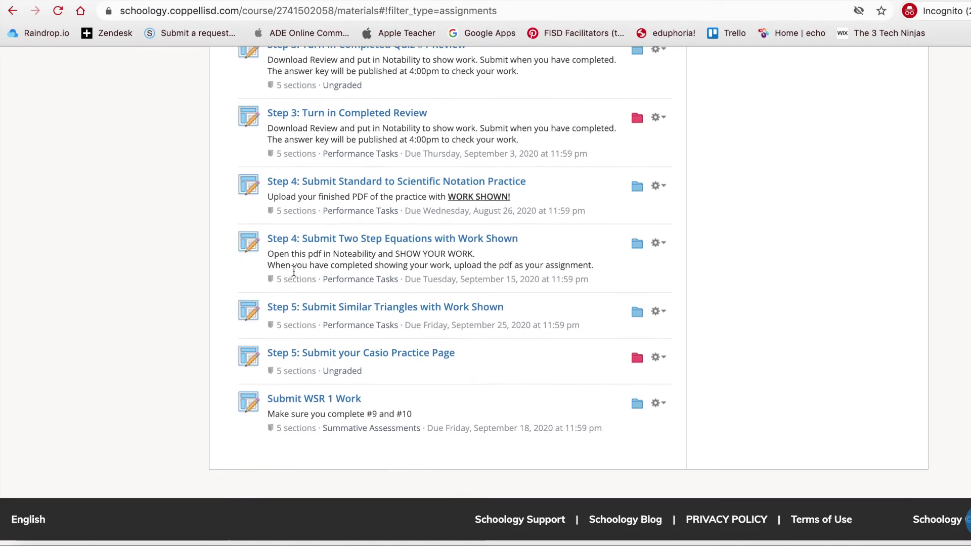
{"action": "scroll", "coordinate": [328, 430], "scroll_direction": "up", "scroll_amount": 2}
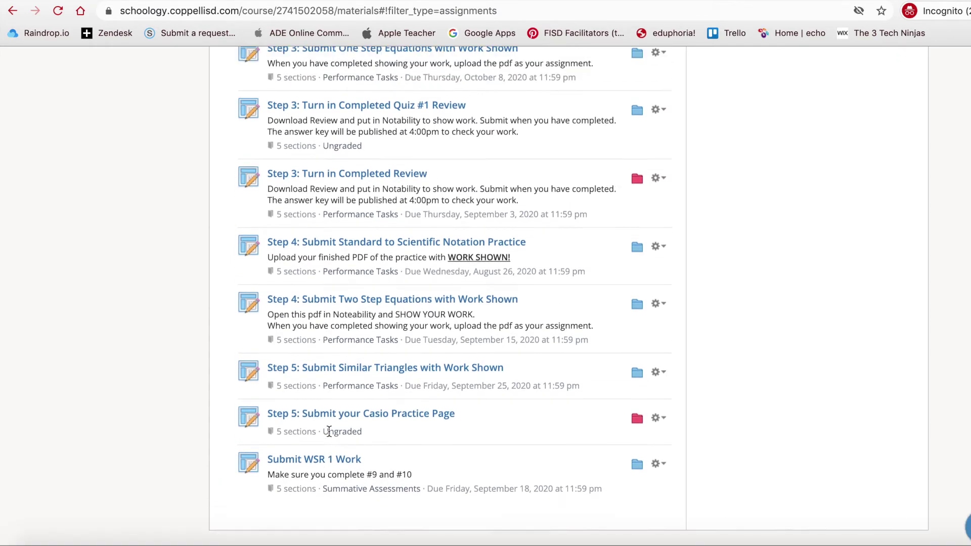
{"action": "scroll", "coordinate": [329, 430], "scroll_direction": "up", "scroll_amount": 5}
{"action": "scroll", "coordinate": [328, 433], "scroll_direction": "up", "scroll_amount": 15}
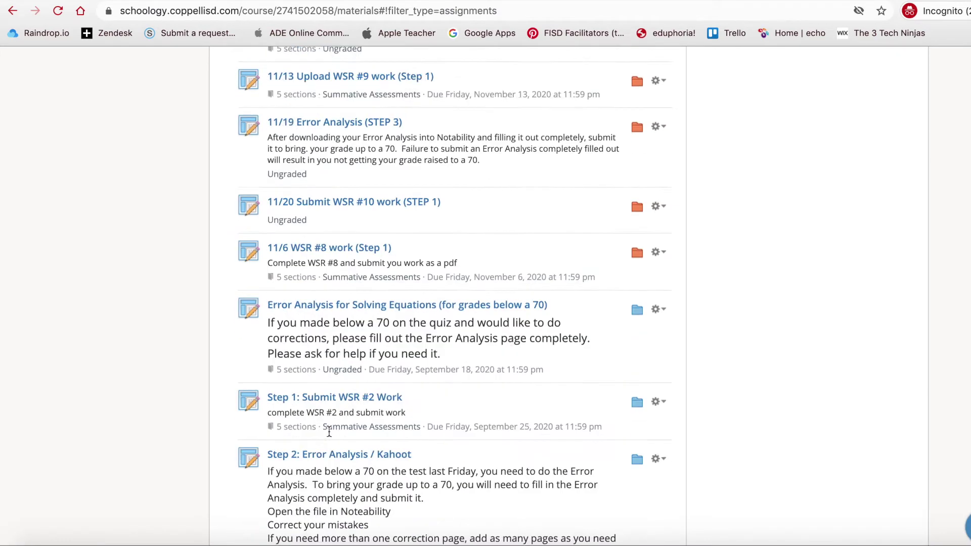
{"action": "scroll", "coordinate": [328, 431], "scroll_direction": "up", "scroll_amount": 5}
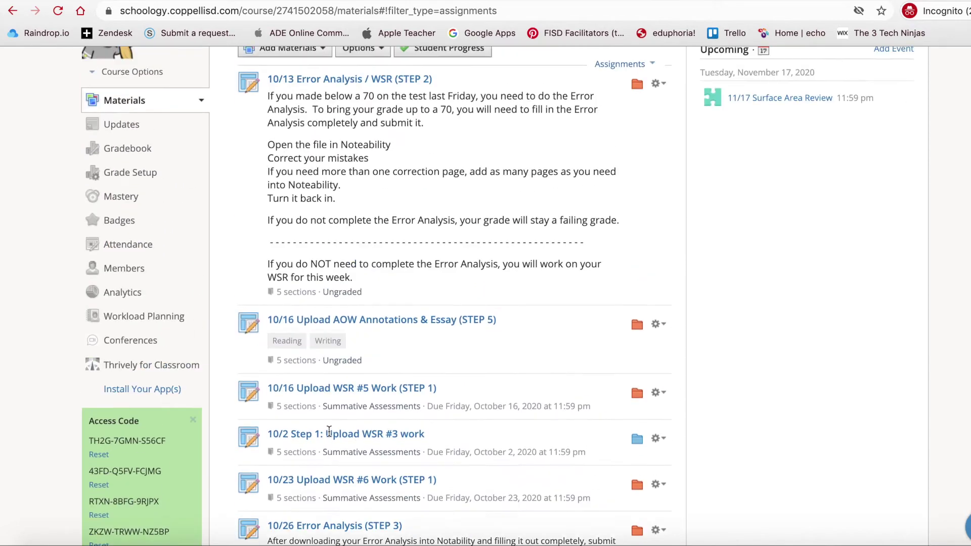
{"action": "scroll", "coordinate": [328, 431], "scroll_direction": "down", "scroll_amount": 2}
{"action": "scroll", "coordinate": [329, 431], "scroll_direction": "down", "scroll_amount": 1}
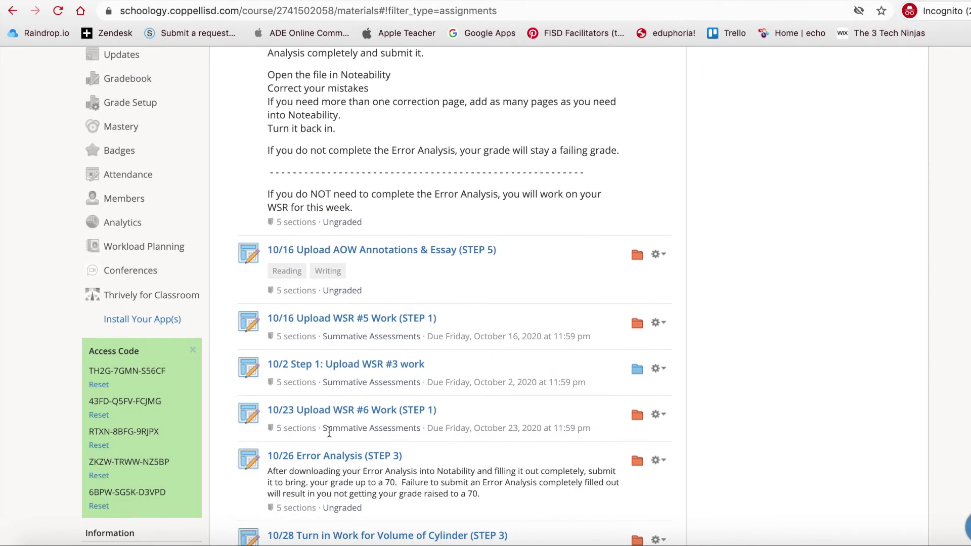
{"action": "scroll", "coordinate": [328, 433], "scroll_direction": "down", "scroll_amount": 20}
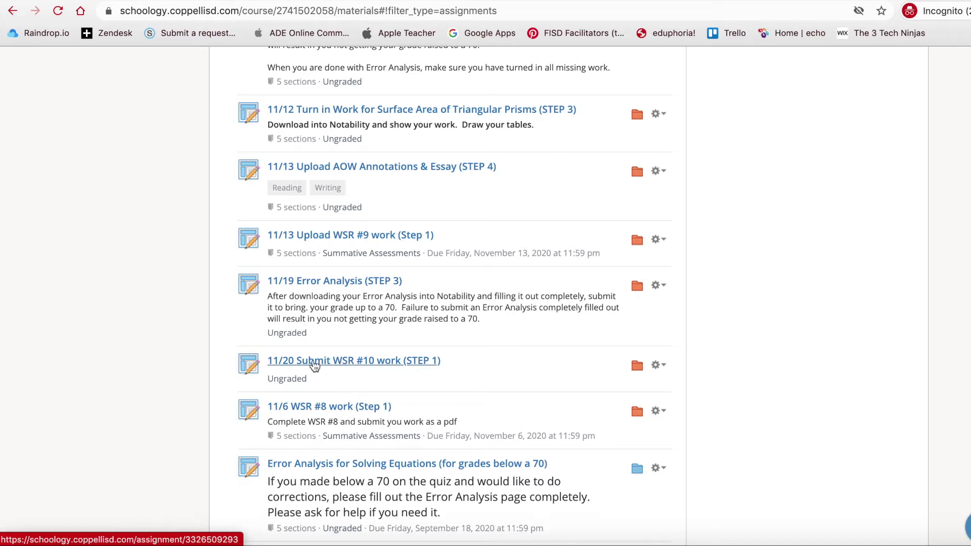
{"action": "left_click", "coordinate": [353, 364]}
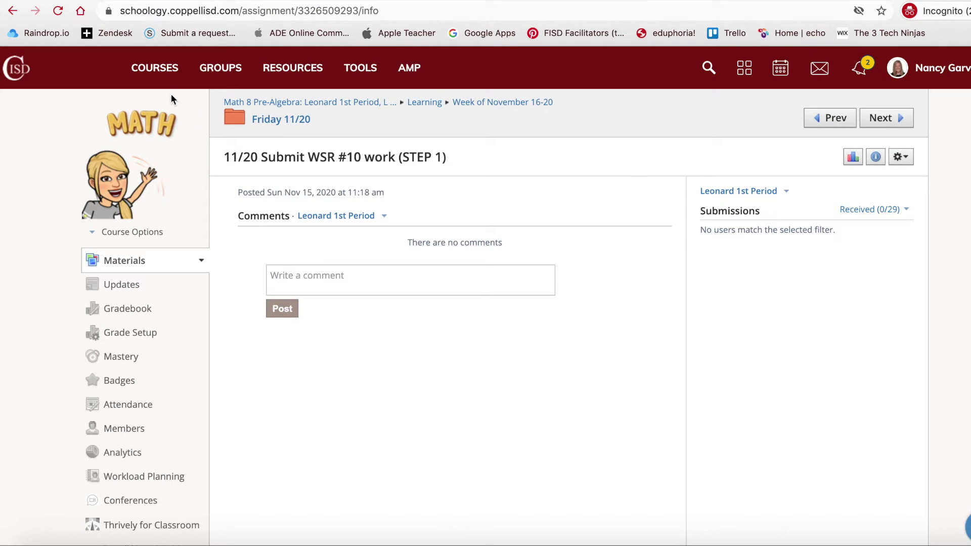
{"action": "left_click", "coordinate": [14, 11]}
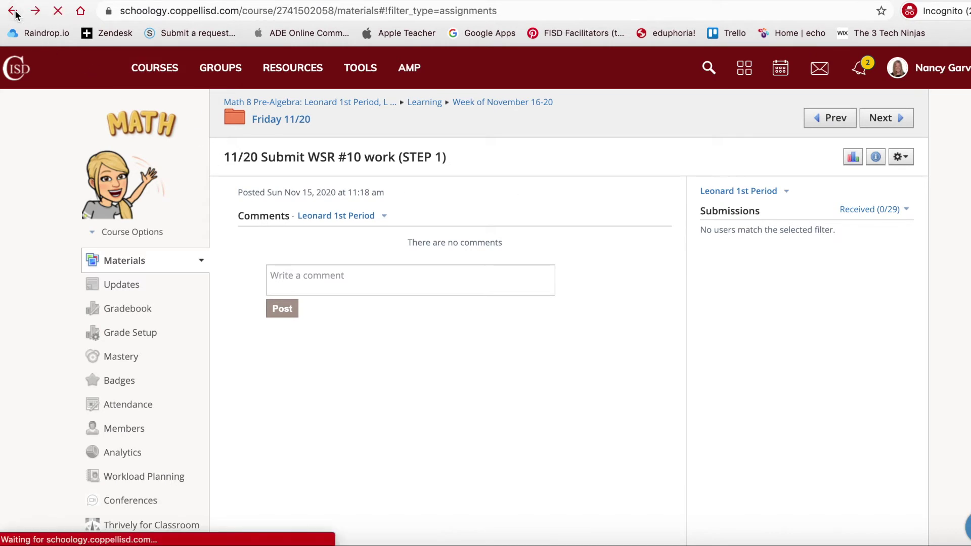
{"action": "scroll", "coordinate": [654, 269], "scroll_direction": "down", "scroll_amount": 8}
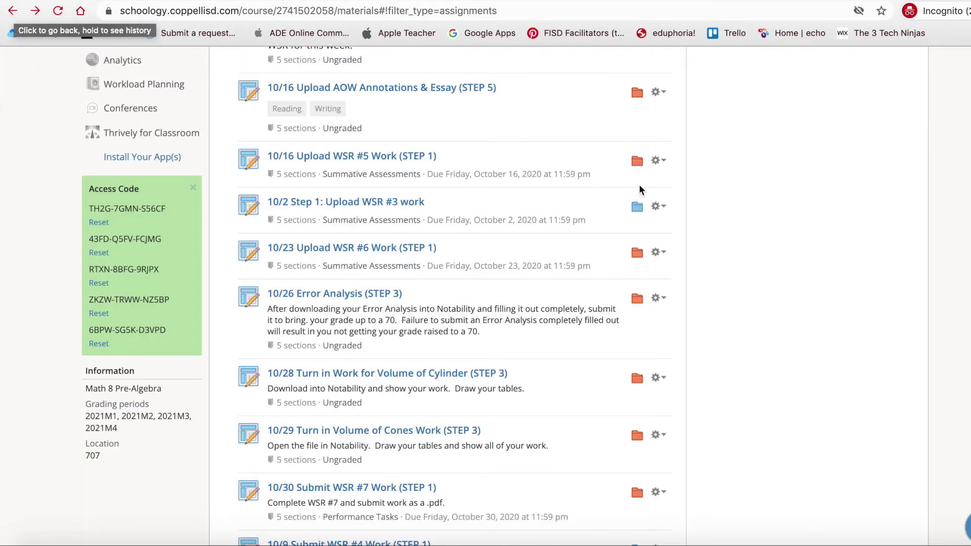
{"action": "scroll", "coordinate": [639, 190], "scroll_direction": "up", "scroll_amount": 10}
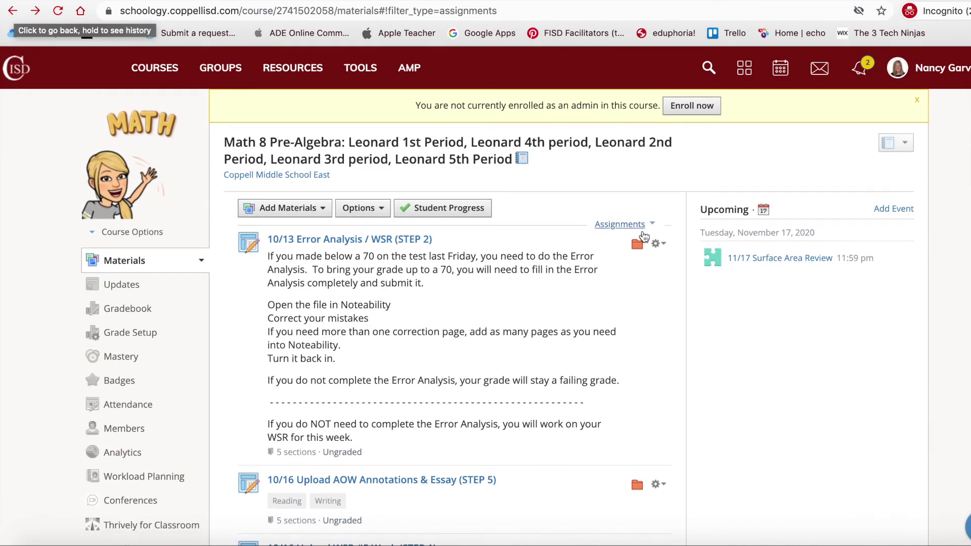
Step: Change the Materials filter to Tests/Quizzes and look through the listed quizzes
{"action": "left_click", "coordinate": [647, 225]}
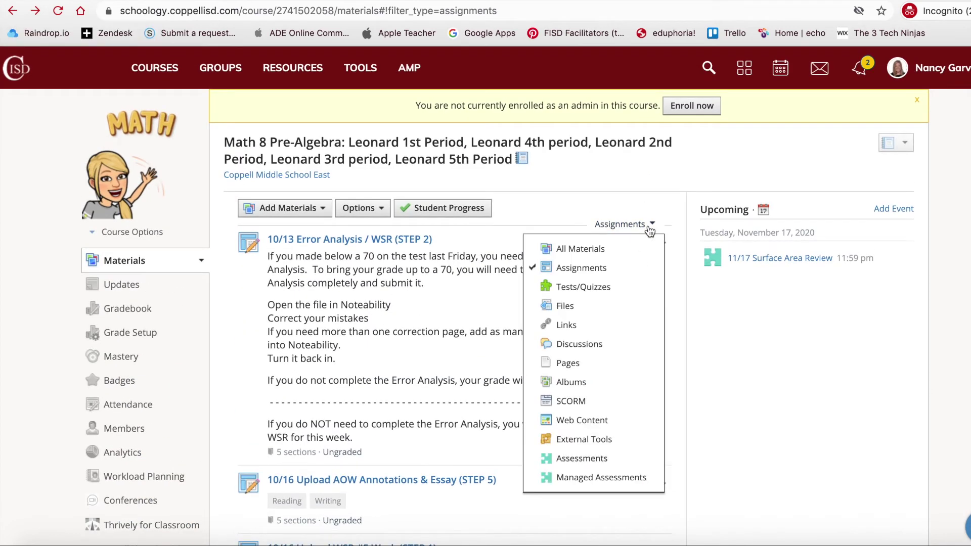
{"action": "left_click", "coordinate": [596, 292]}
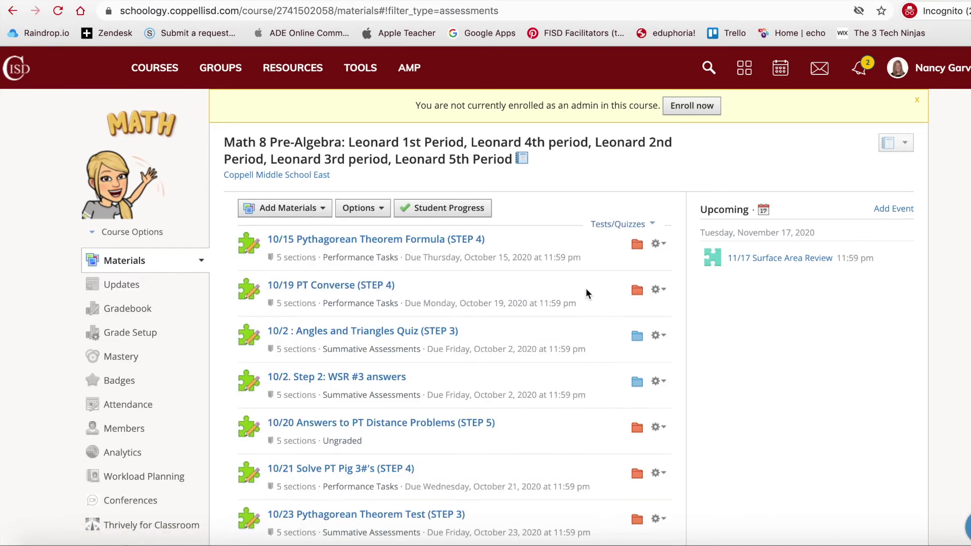
{"action": "scroll", "coordinate": [314, 266], "scroll_direction": "down", "scroll_amount": 5}
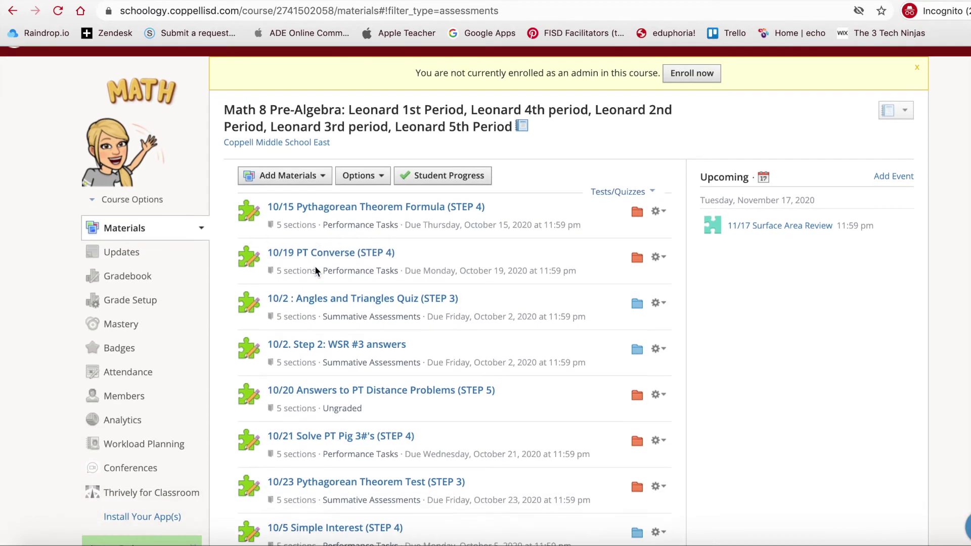
{"action": "scroll", "coordinate": [316, 272], "scroll_direction": "down", "scroll_amount": 12}
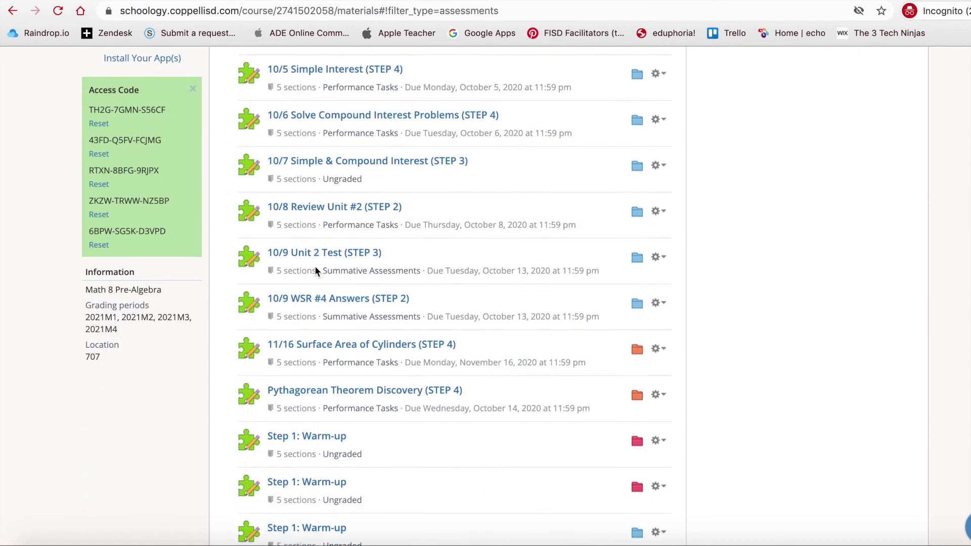
{"action": "scroll", "coordinate": [315, 268], "scroll_direction": "down", "scroll_amount": 7}
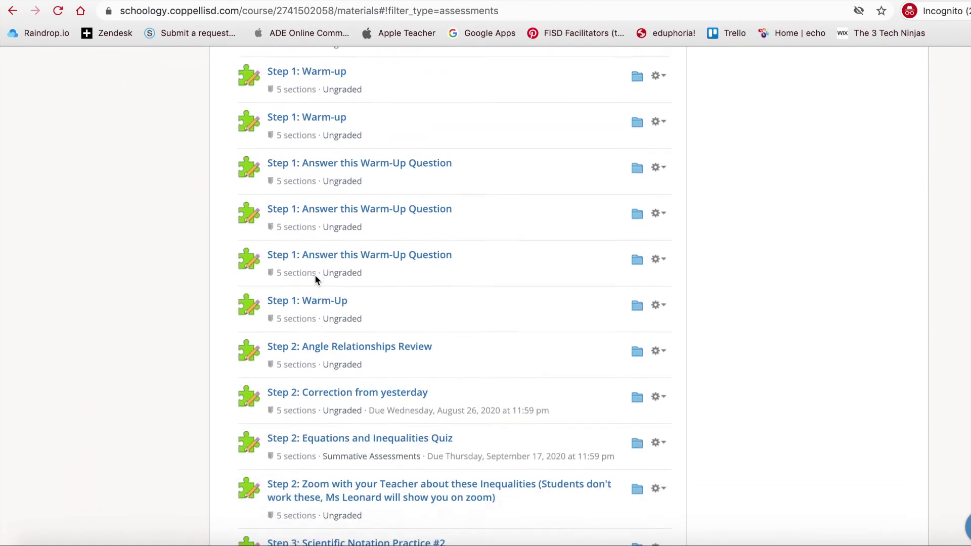
{"action": "scroll", "coordinate": [314, 278], "scroll_direction": "down", "scroll_amount": 6}
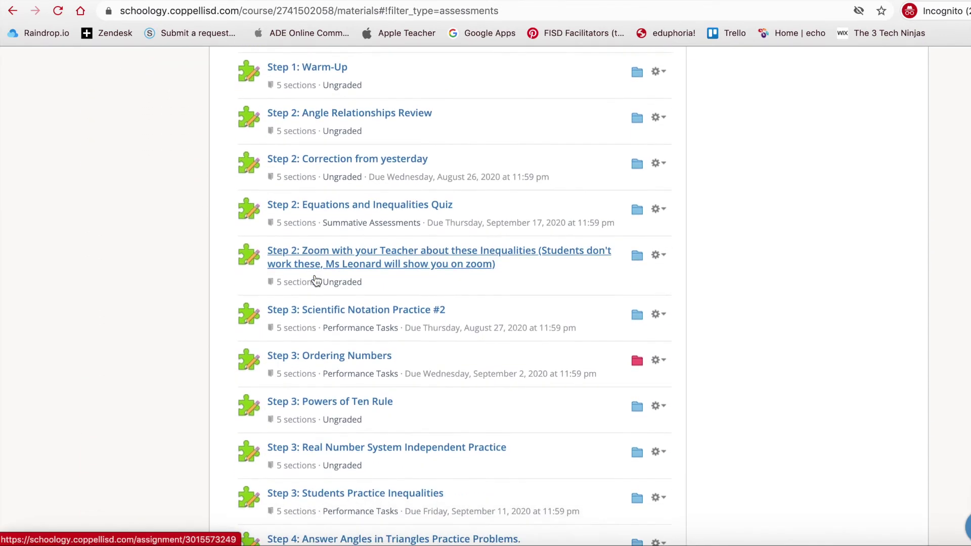
{"action": "scroll", "coordinate": [314, 280], "scroll_direction": "up", "scroll_amount": 5}
{"action": "scroll", "coordinate": [314, 275], "scroll_direction": "up", "scroll_amount": 20}
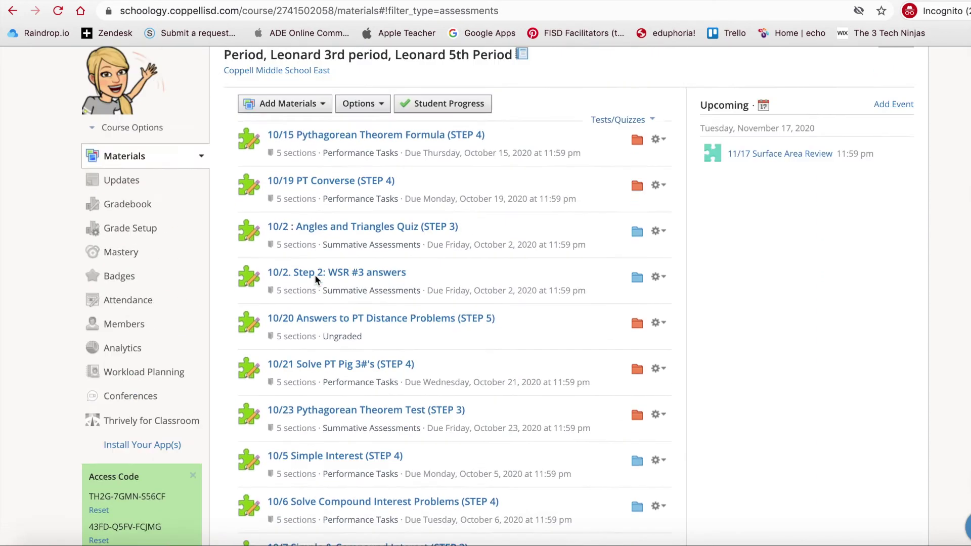
Step: Set the Materials filter to Assessments and scroll down to Volume Test (STEP 2)
{"action": "left_click", "coordinate": [617, 225]}
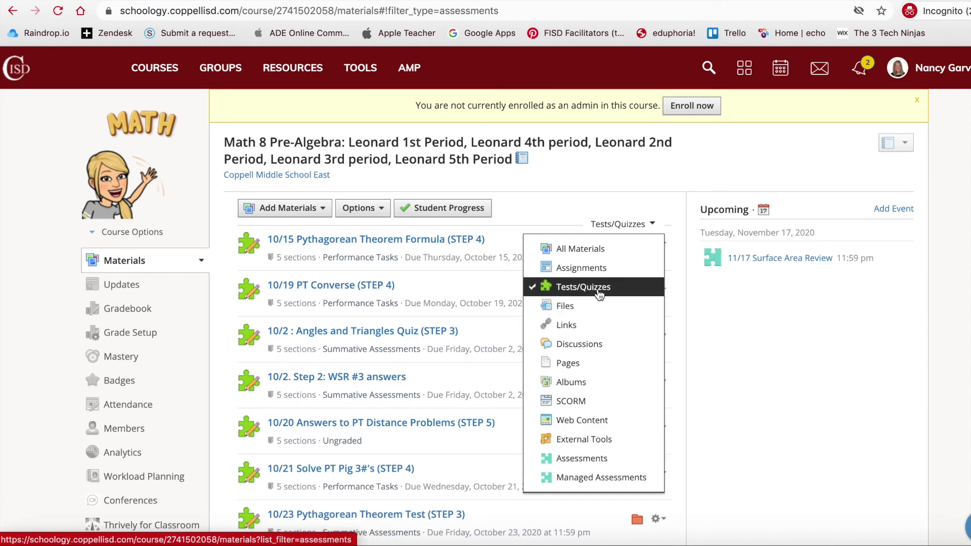
{"action": "left_click", "coordinate": [593, 463]}
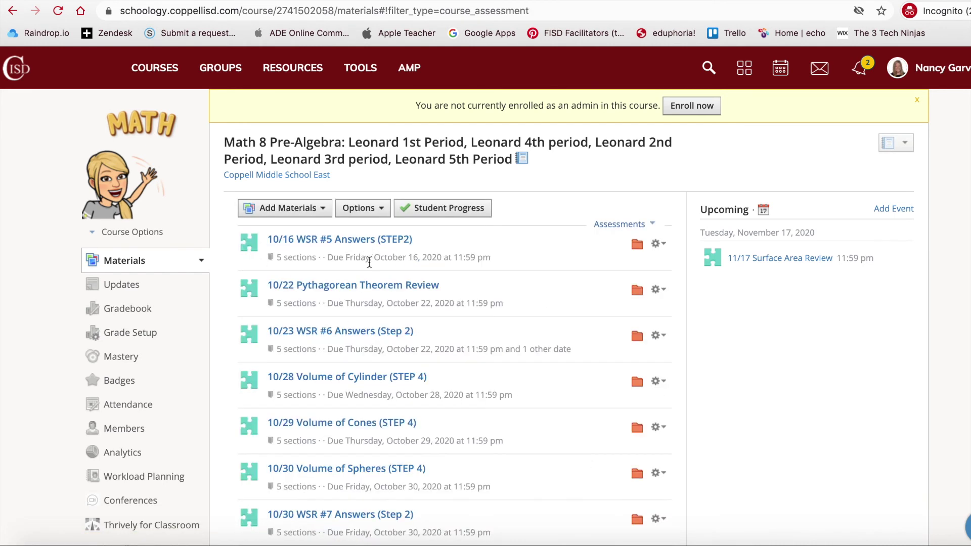
{"action": "scroll", "coordinate": [368, 380], "scroll_direction": "down", "scroll_amount": 6}
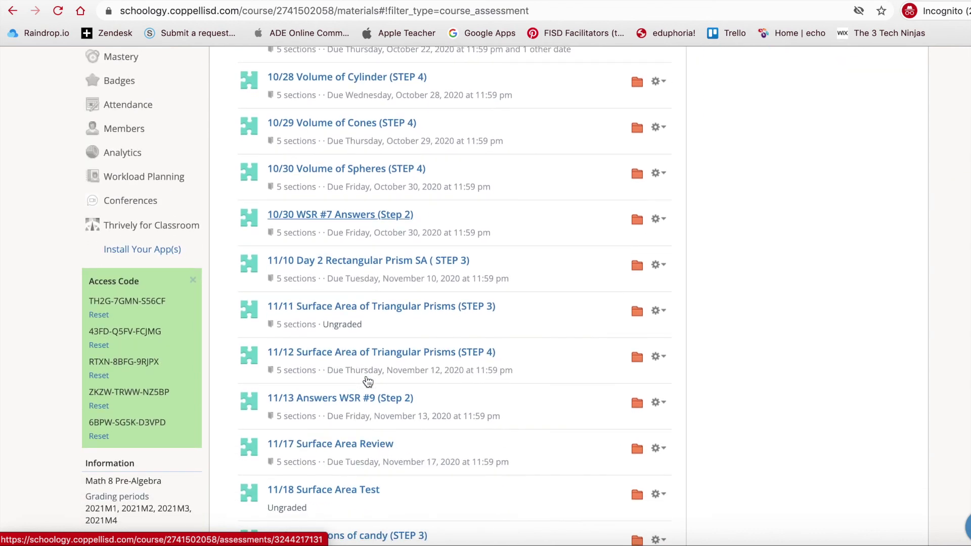
{"action": "scroll", "coordinate": [367, 380], "scroll_direction": "down", "scroll_amount": 8}
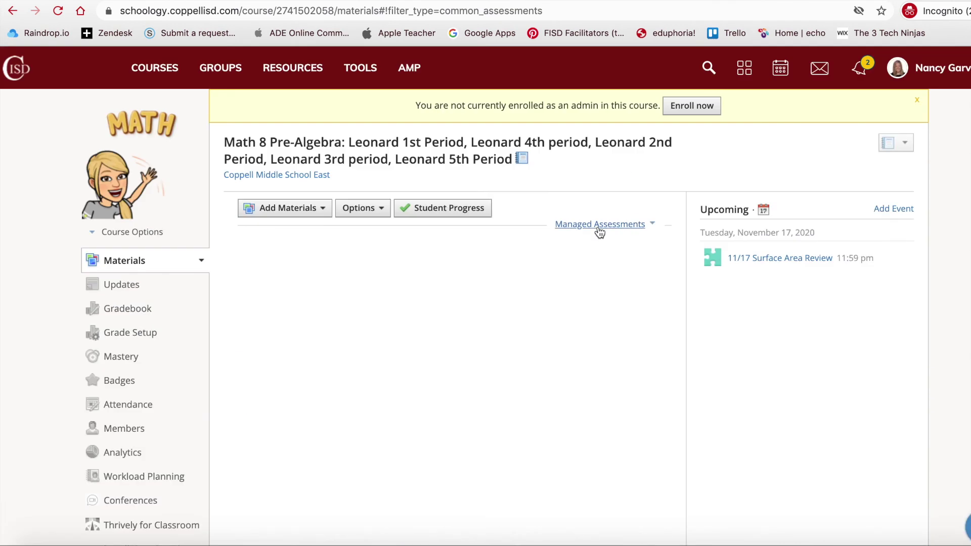
Step: Filter Materials to Discussions, then return to All Materials to show the course folders
{"action": "left_click", "coordinate": [598, 228]}
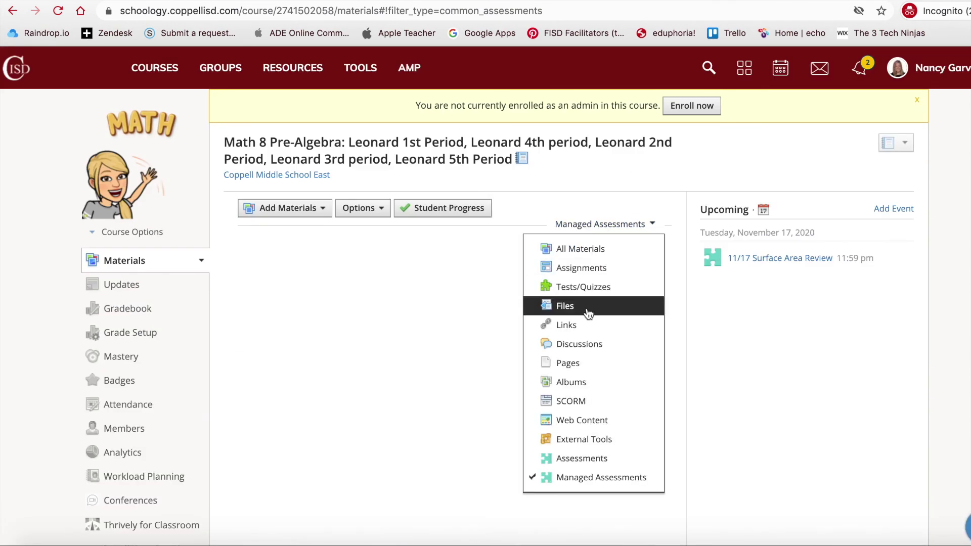
{"action": "left_click", "coordinate": [585, 345]}
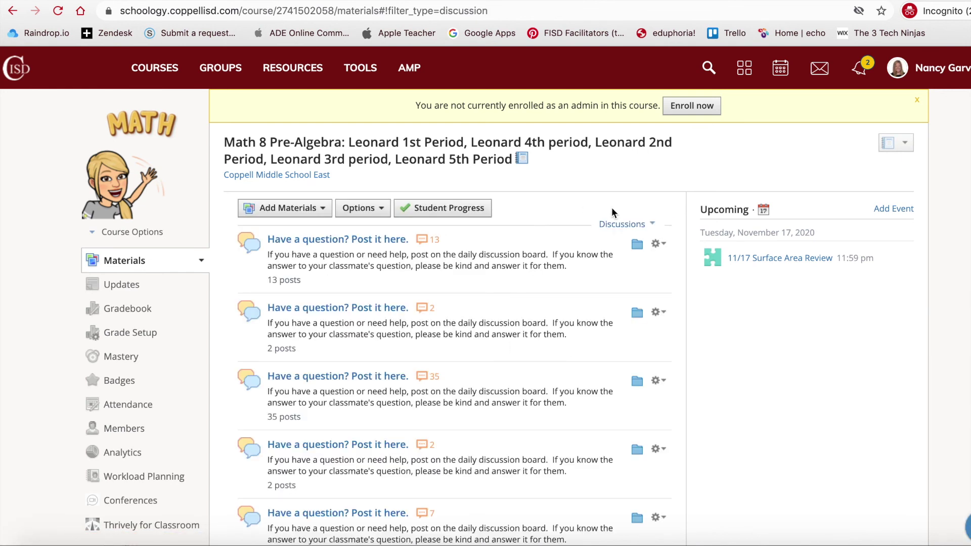
{"action": "left_click", "coordinate": [621, 224]}
{"action": "left_click", "coordinate": [592, 248]}
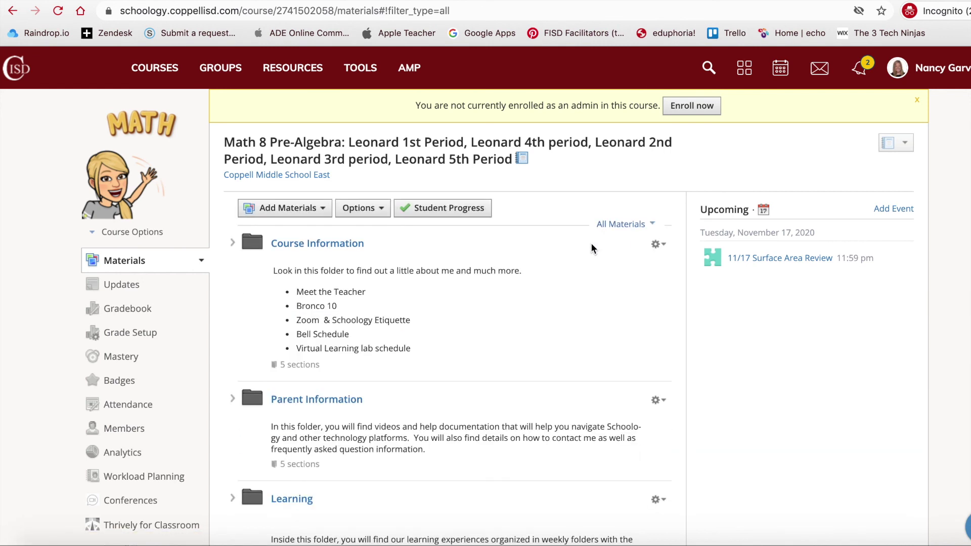
{"action": "scroll", "coordinate": [590, 242], "scroll_direction": "down", "scroll_amount": 2}
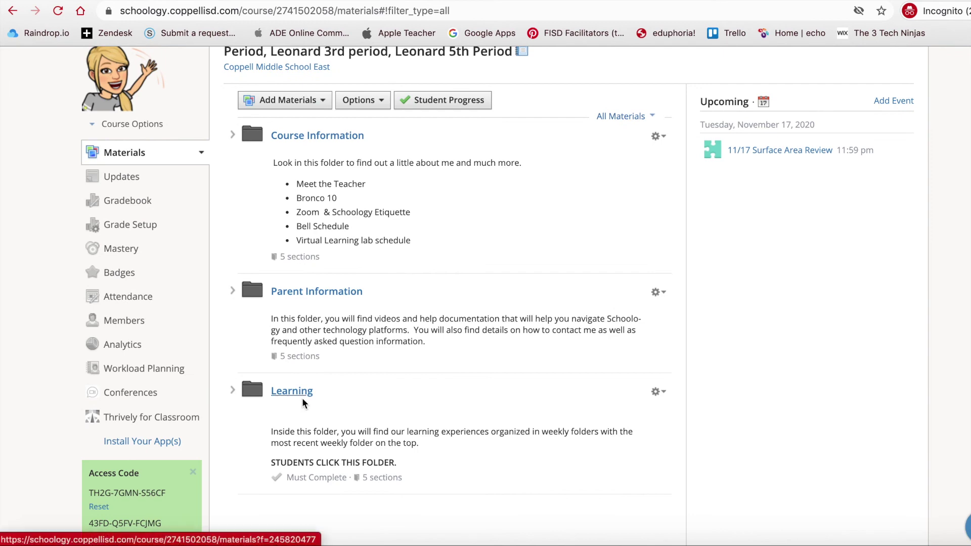
{"action": "scroll", "coordinate": [512, 426], "scroll_direction": "up", "scroll_amount": 2}
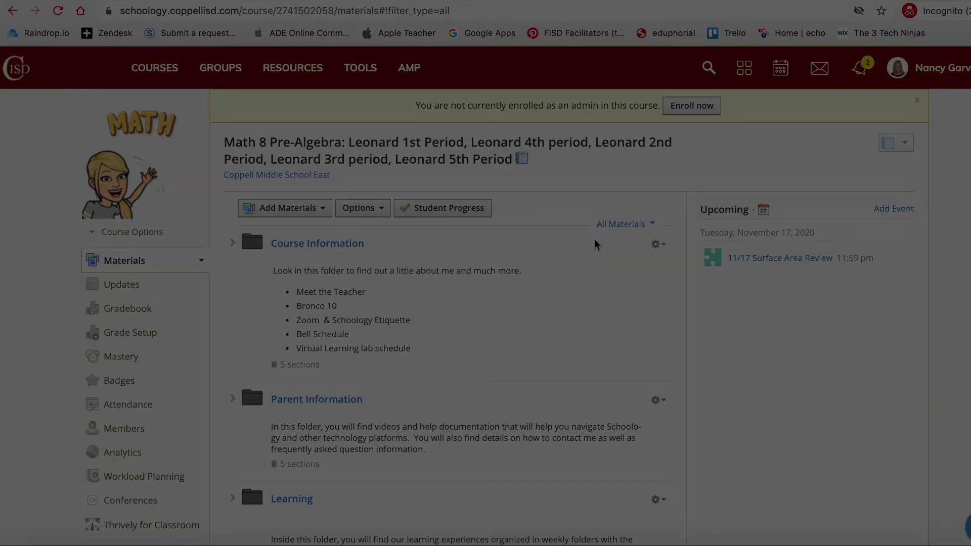